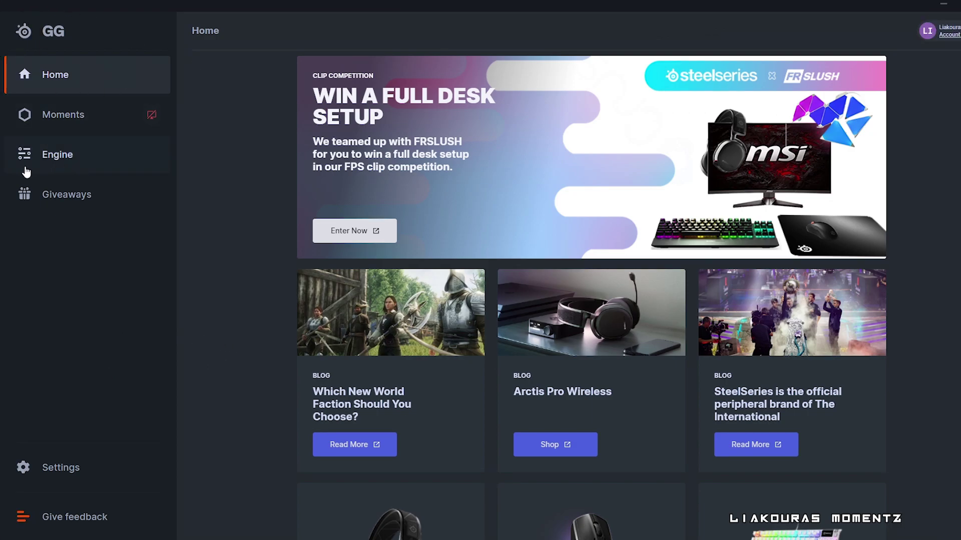
- Show the Engine apps list with Discord and download the Discord installer for Windows
click(69, 158)
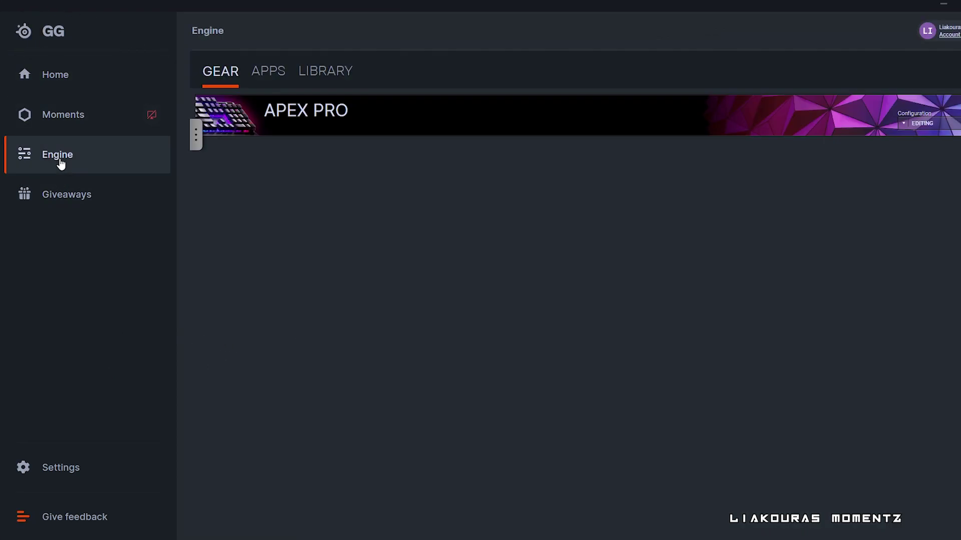
click(275, 75)
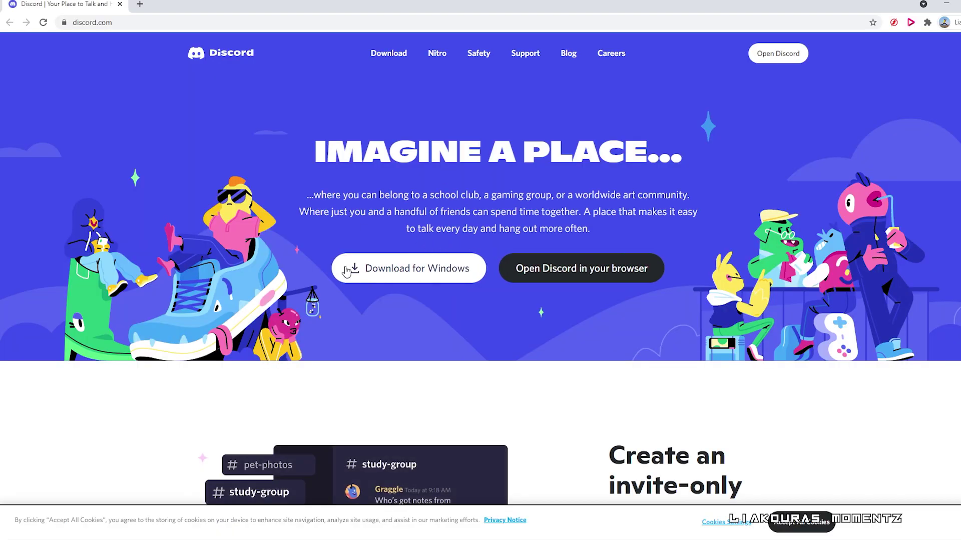
click(410, 273)
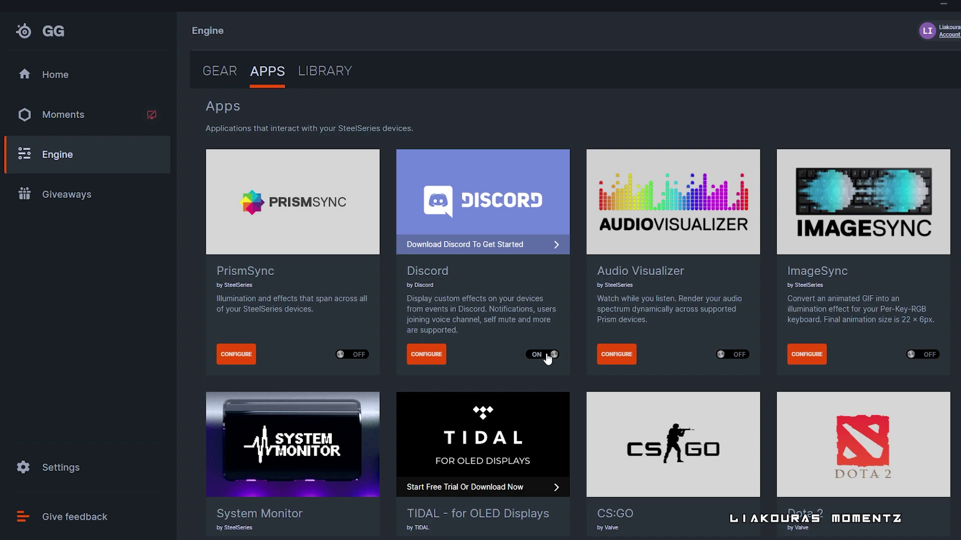
- Open the Discord lighting configuration for the Apex Pro and show its Discord event list
click(426, 355)
click(276, 252)
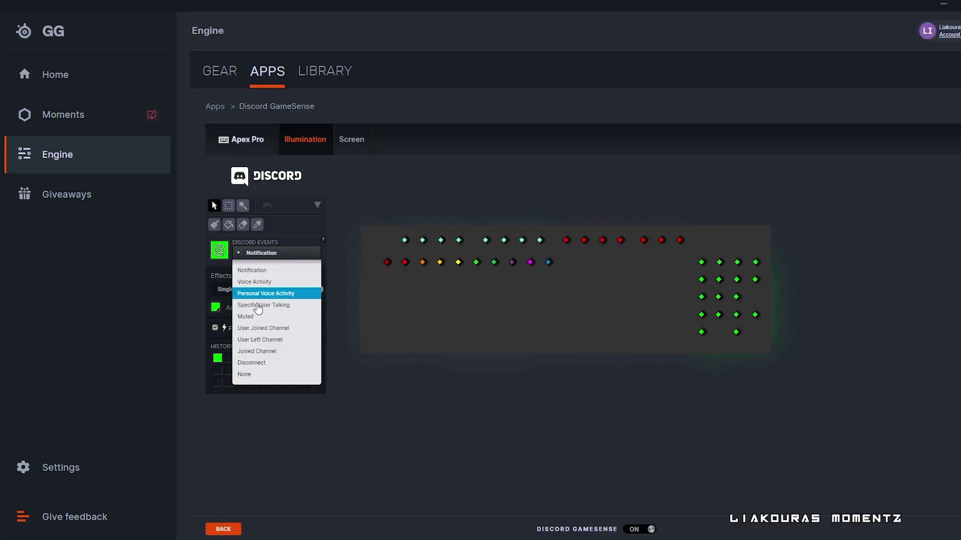
click(258, 273)
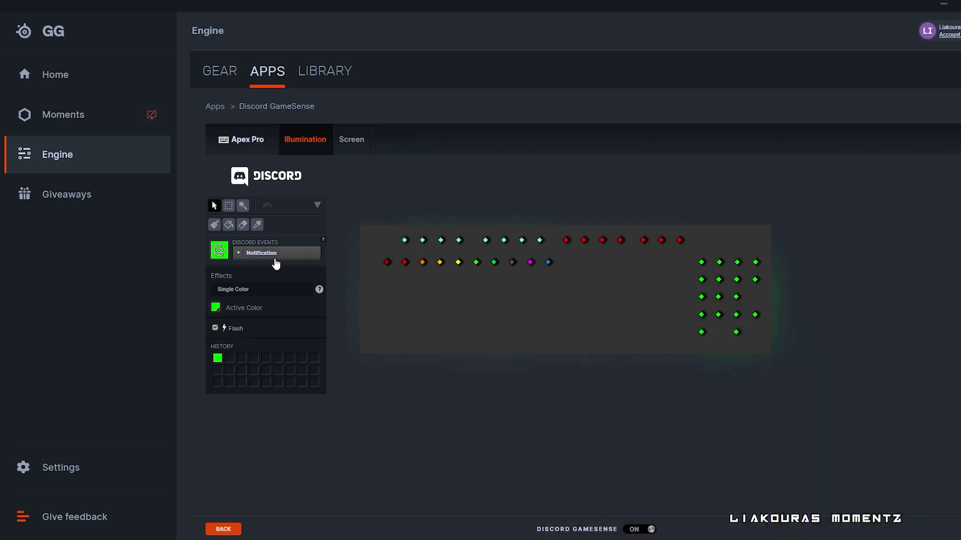
- Select keys on the Apex Pro keyboard map and assign them the Notification event
click(276, 253)
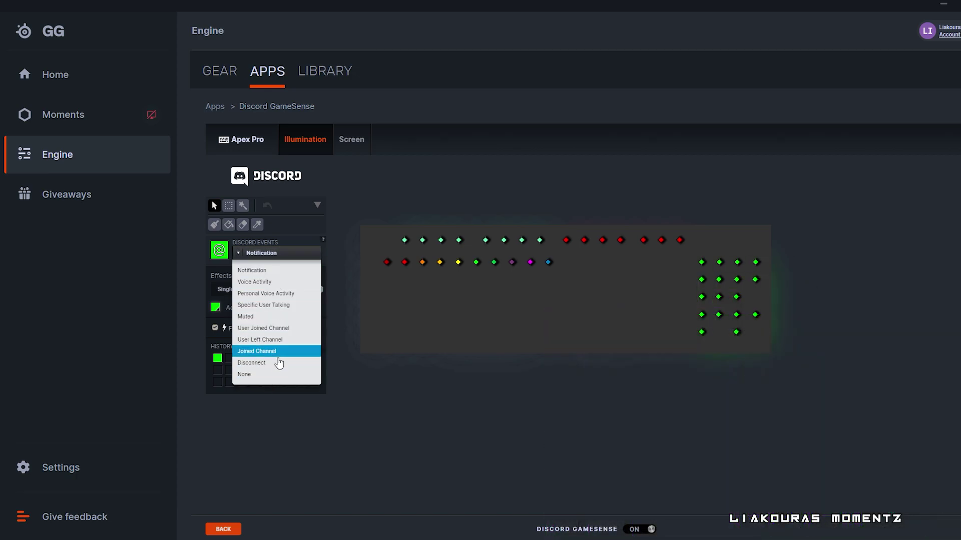
click(215, 308)
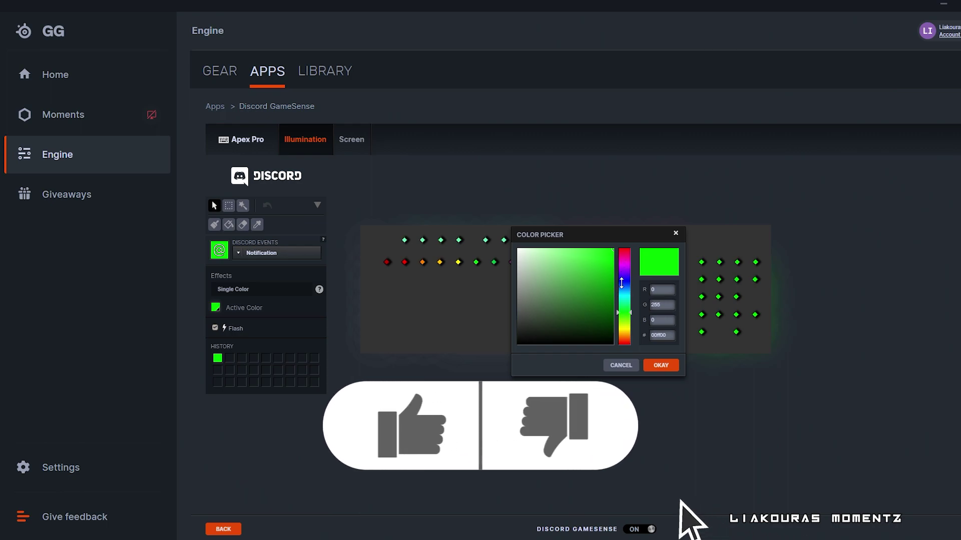
click(620, 256)
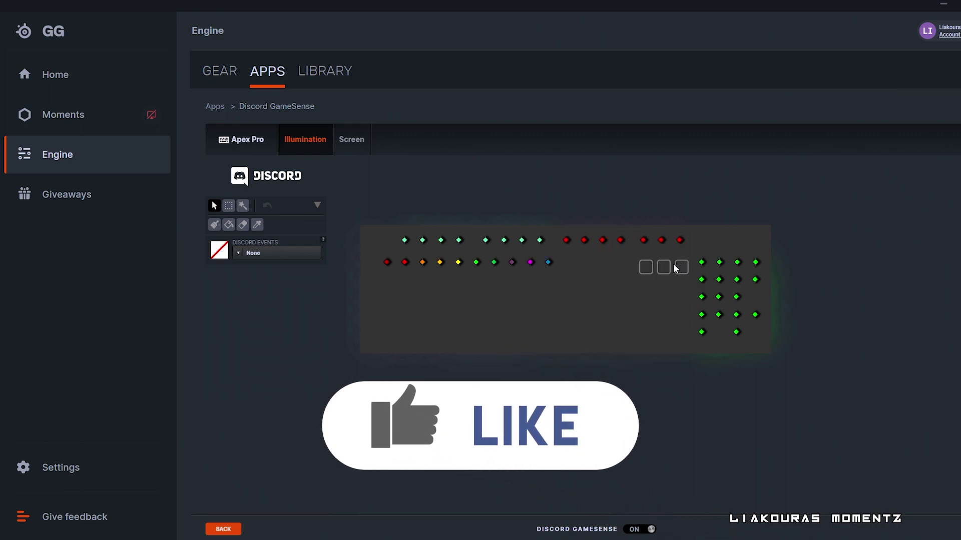
click(537, 306)
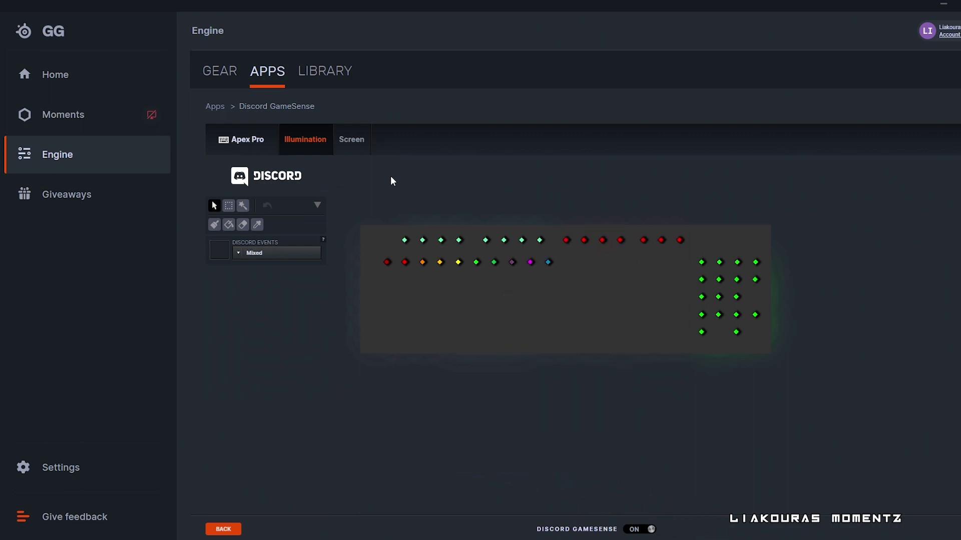
click(279, 253)
click(259, 271)
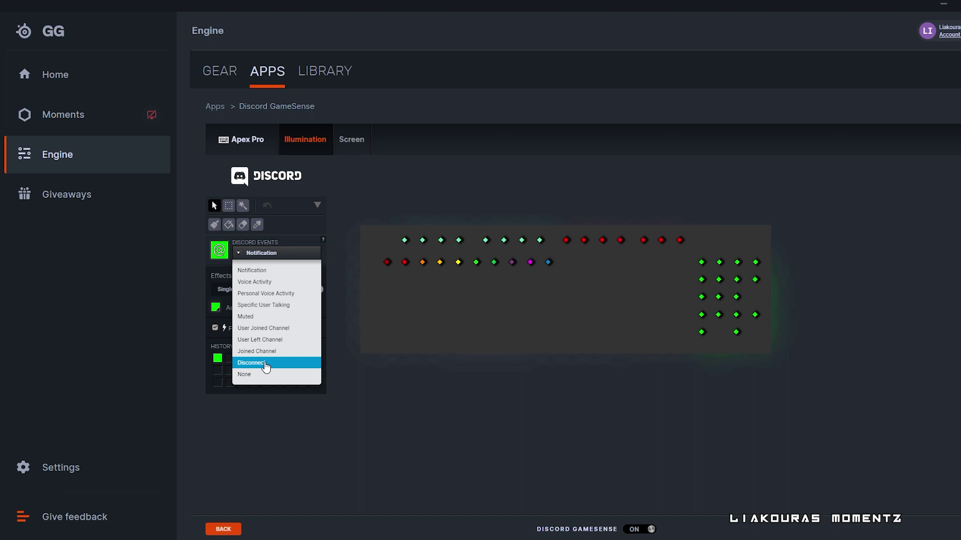
- Assign three keys to User Joined Channel, coloured yellow with Flash enabled
click(264, 328)
click(645, 269)
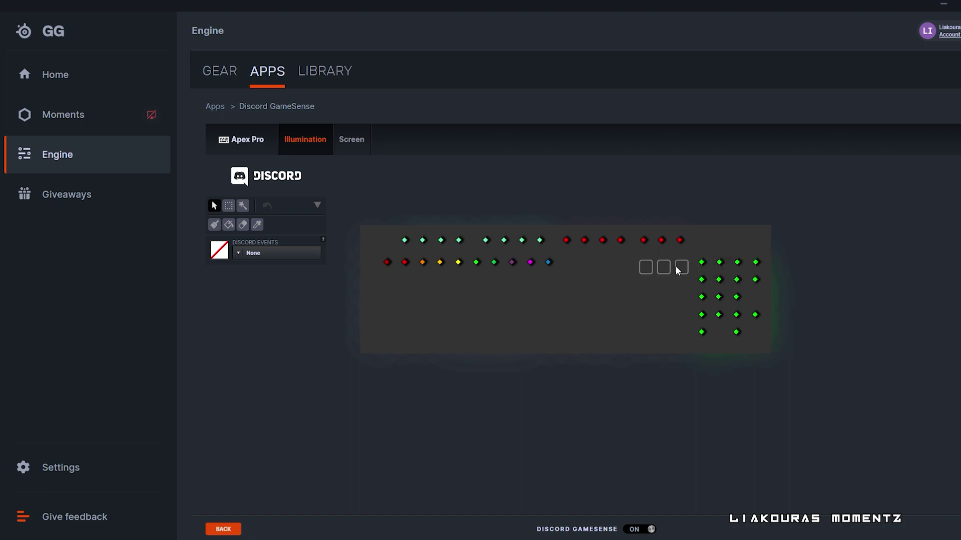
click(275, 254)
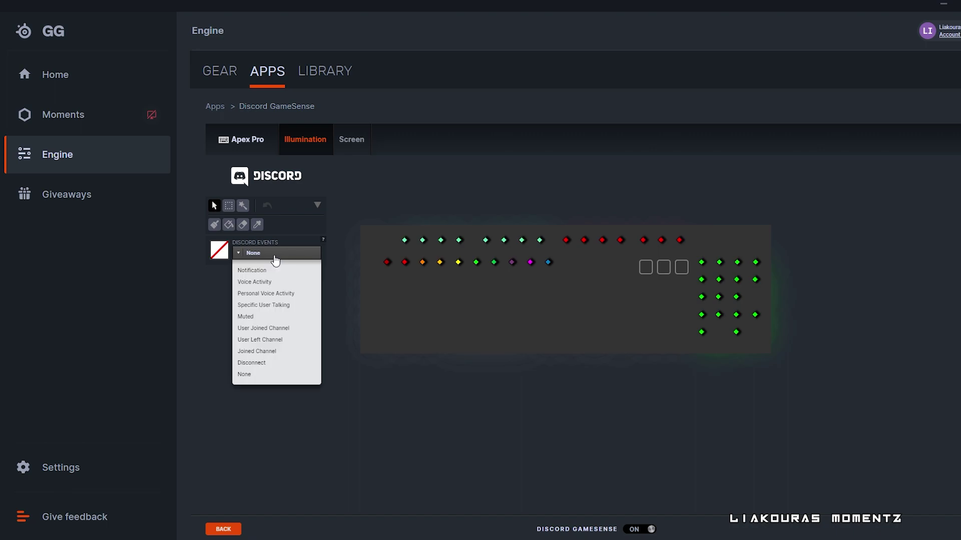
click(273, 329)
click(216, 307)
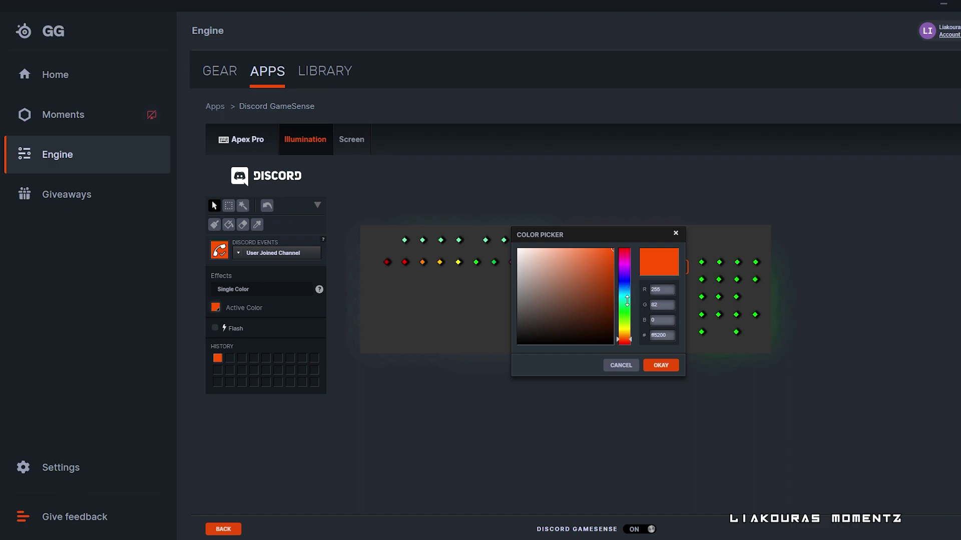
click(627, 301)
click(627, 328)
click(661, 365)
click(215, 328)
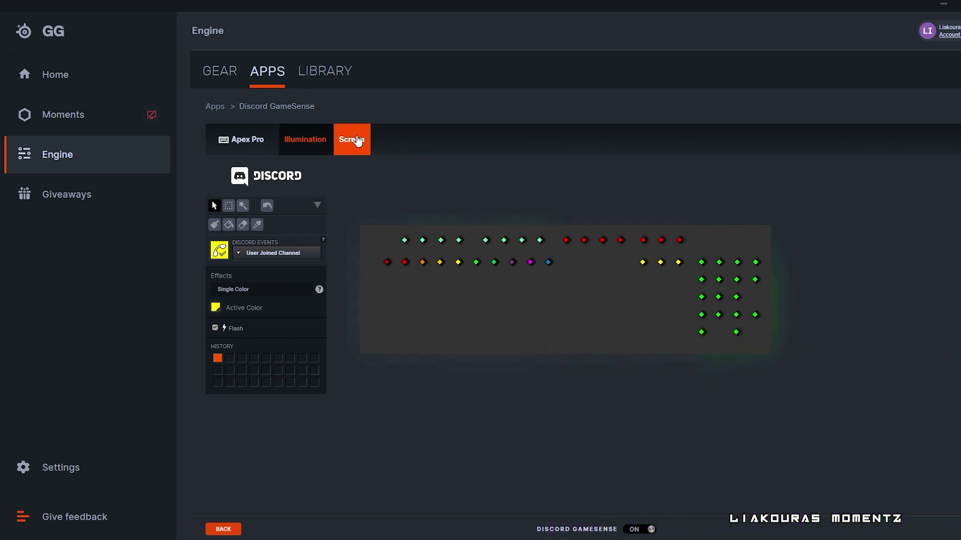
- Open the Discord Screen settings and edit Screen Event 1's Discord event
click(358, 140)
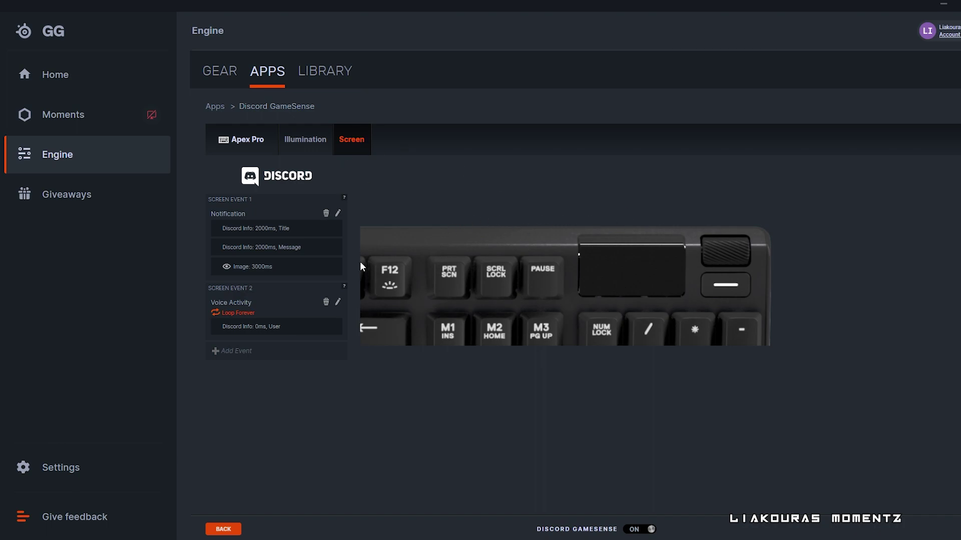
click(338, 213)
click(277, 222)
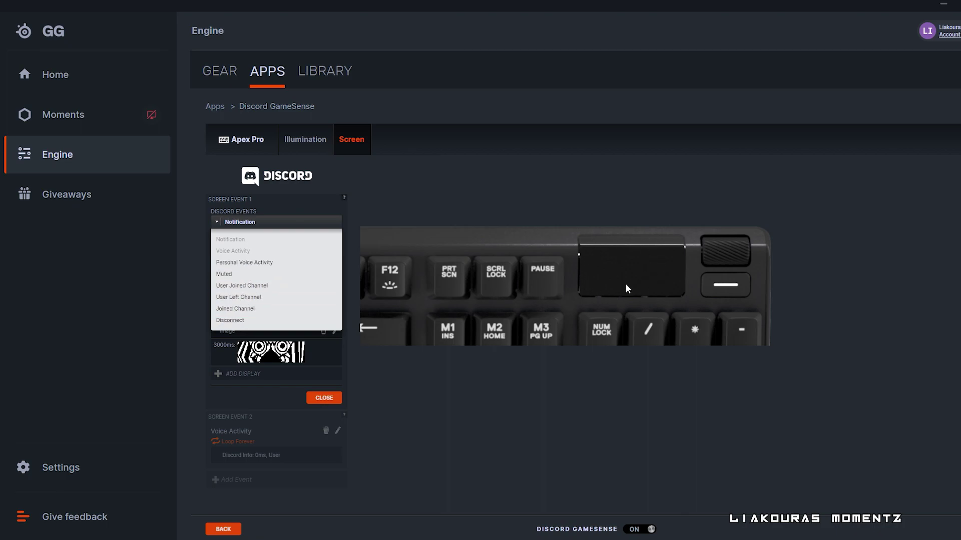
- Loop the Notification screen event 5 times and show its Title bold with the @ icon
click(261, 238)
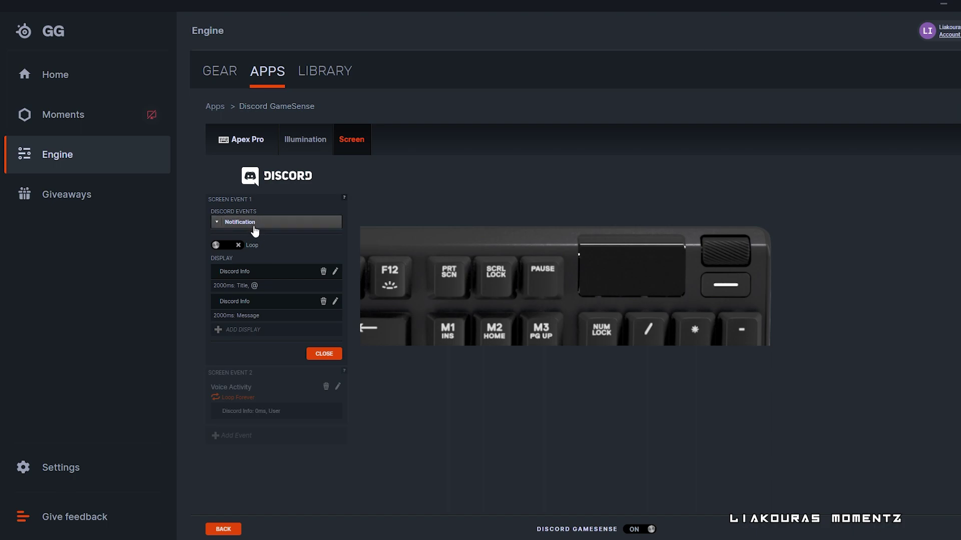
click(225, 247)
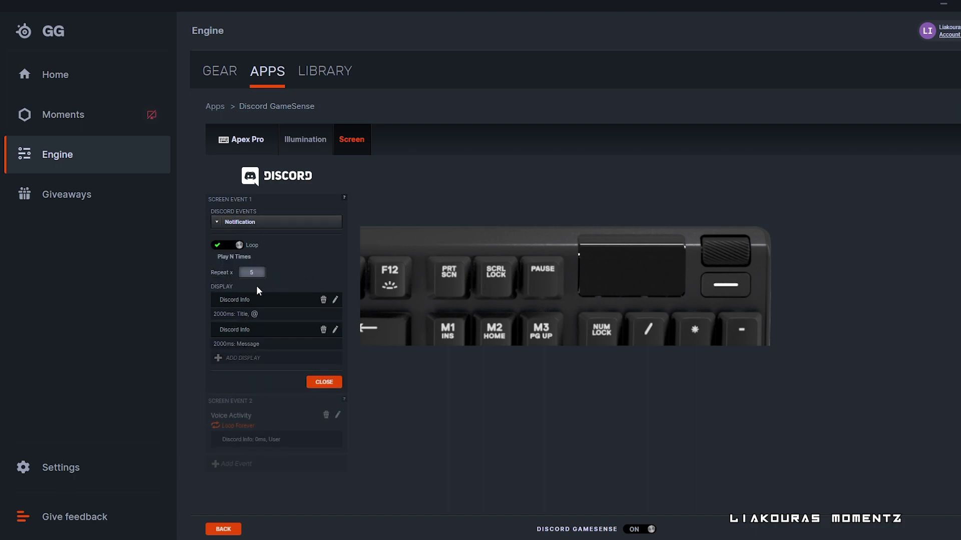
click(334, 300)
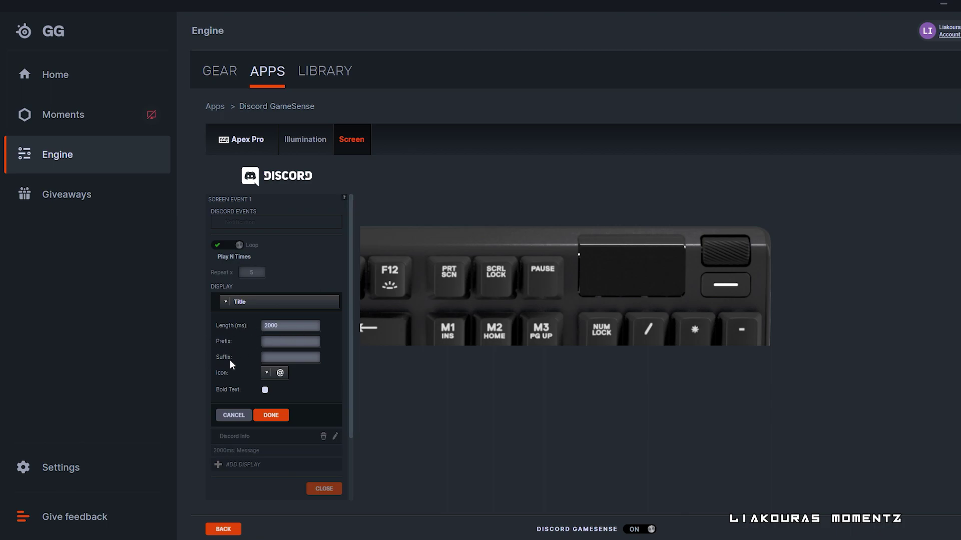
click(266, 374)
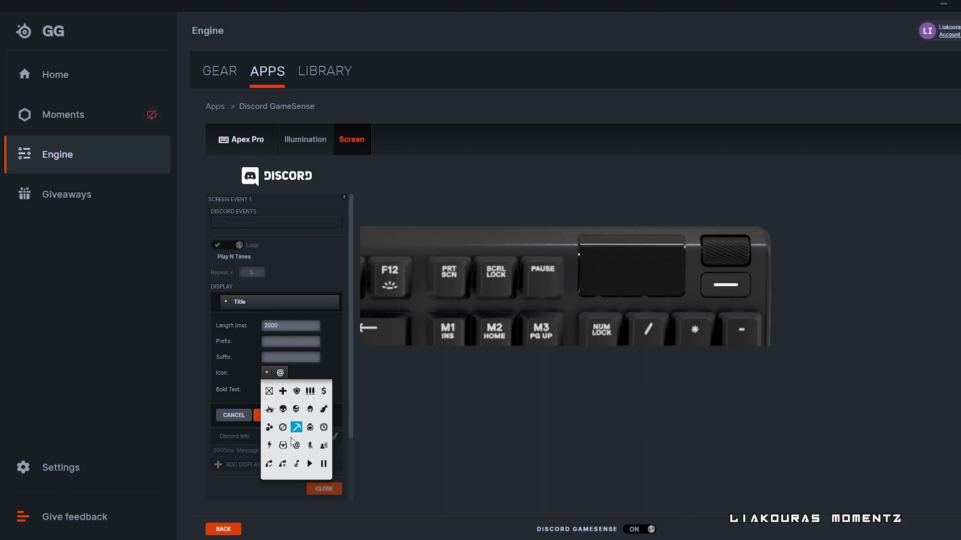
click(297, 445)
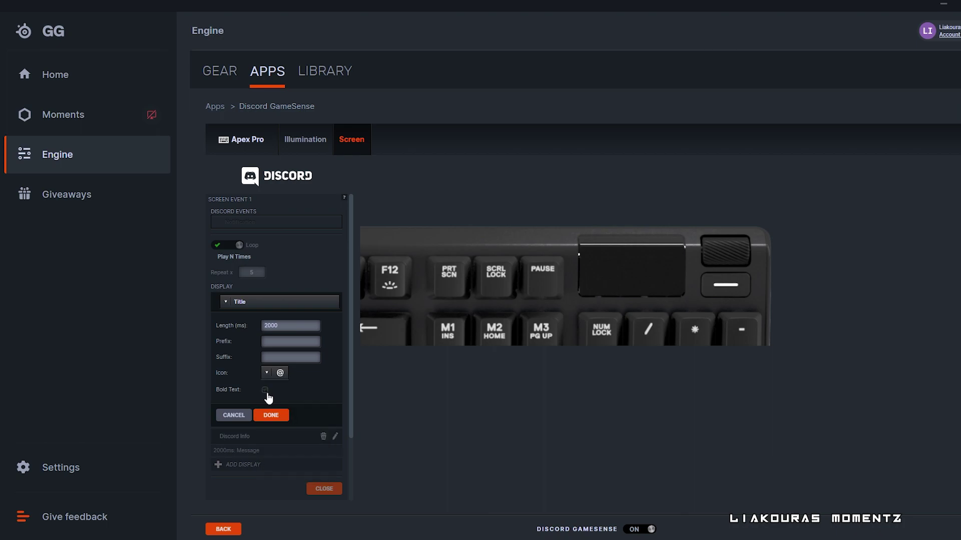
click(266, 391)
click(271, 415)
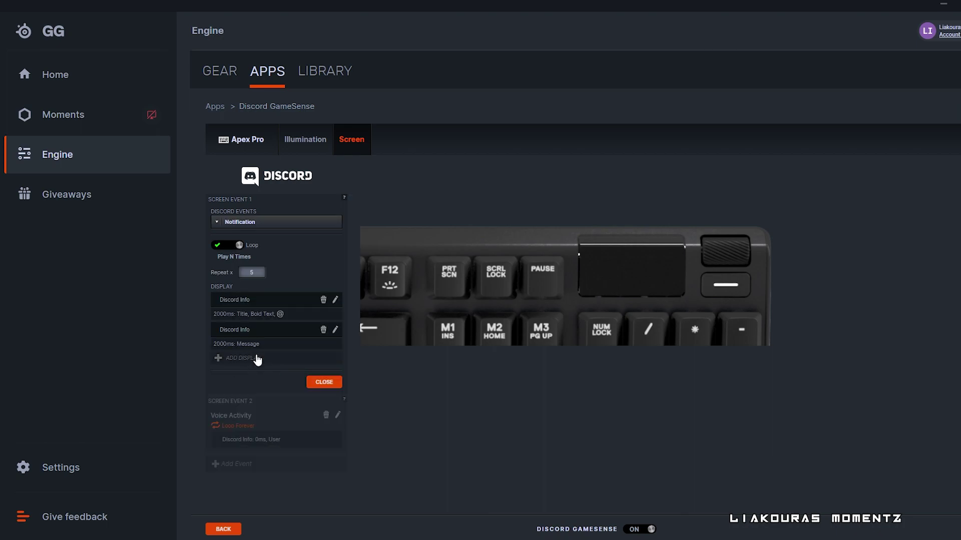
click(248, 360)
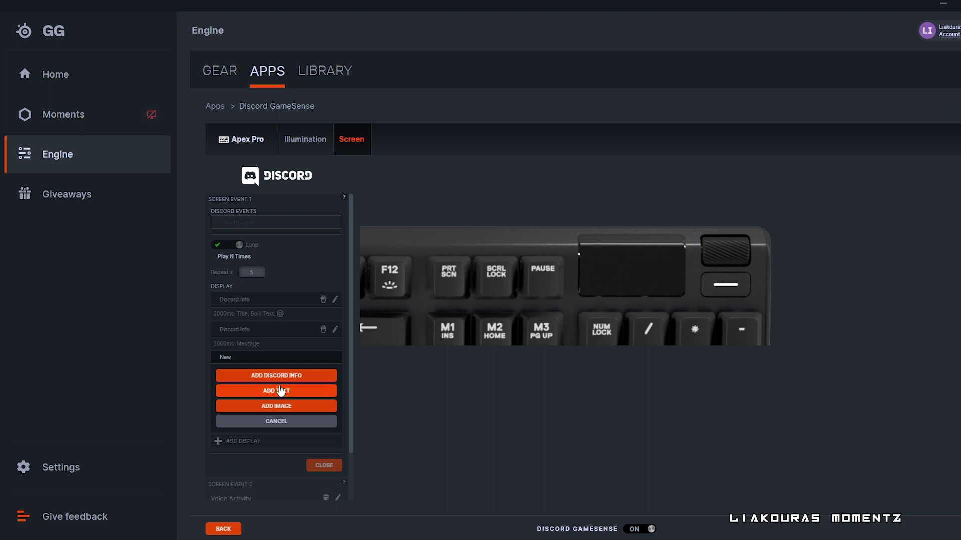